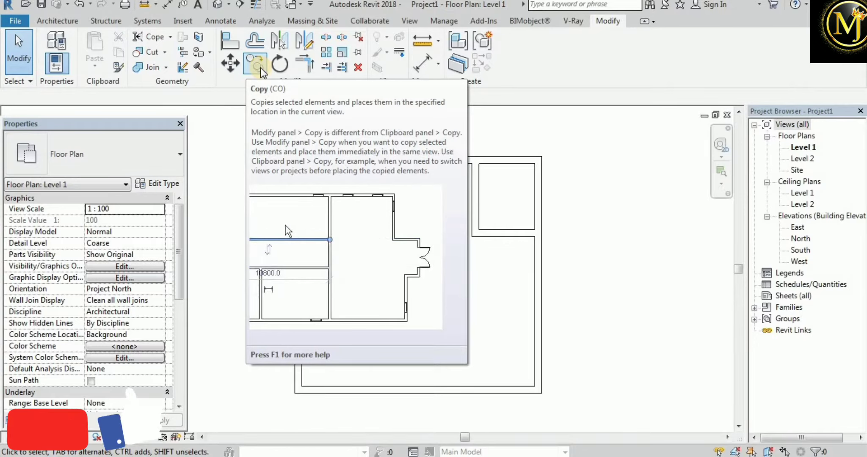
Move the sofa from the large room to an open spot outside the building's northeast corner.
{"action": "left_click", "coordinate": [222, 69]}
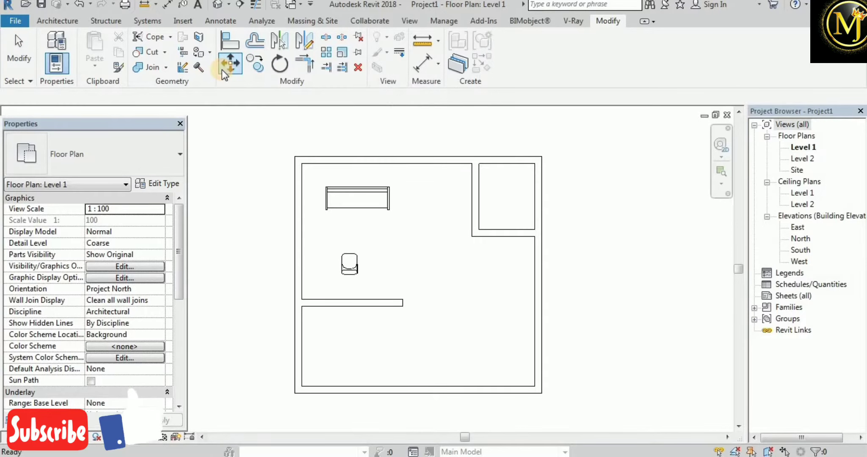
{"action": "left_click", "coordinate": [340, 194]}
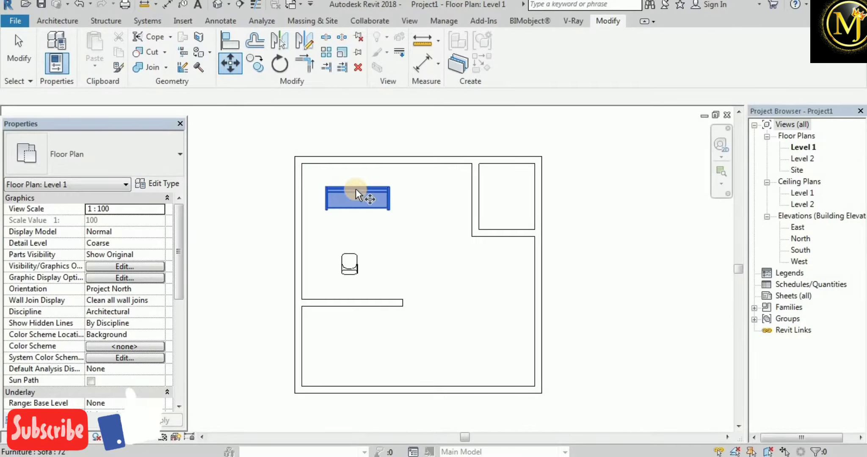
{"action": "key", "text": "Return"}
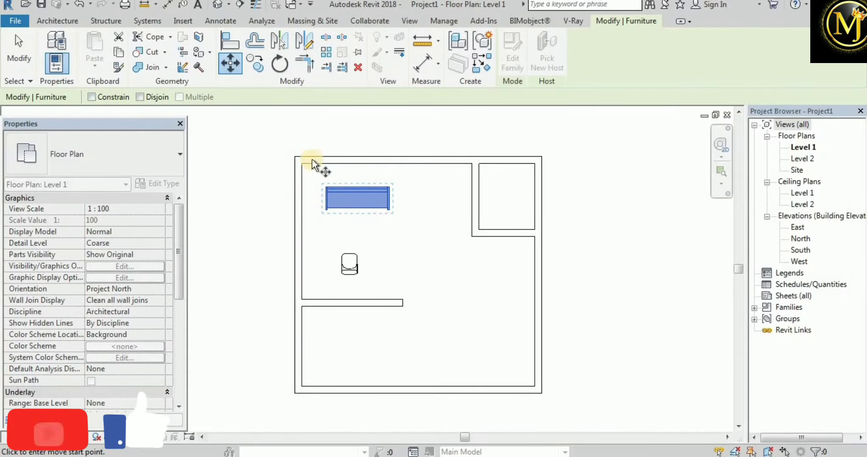
{"action": "left_click", "coordinate": [386, 207]}
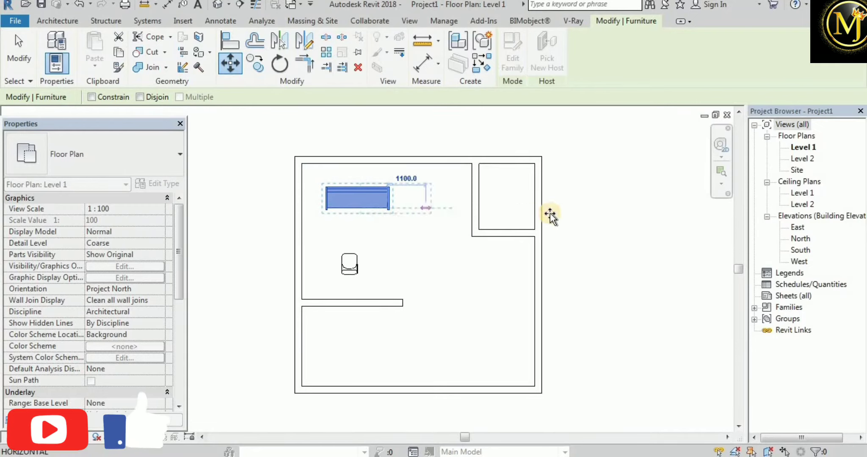
{"action": "scroll", "coordinate": [559, 241], "scroll_direction": "down", "scroll_amount": 2}
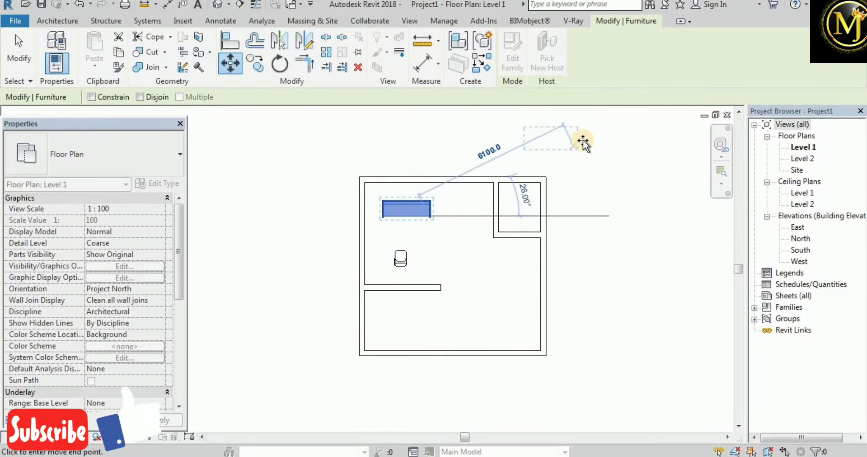
{"action": "left_click", "coordinate": [594, 140]}
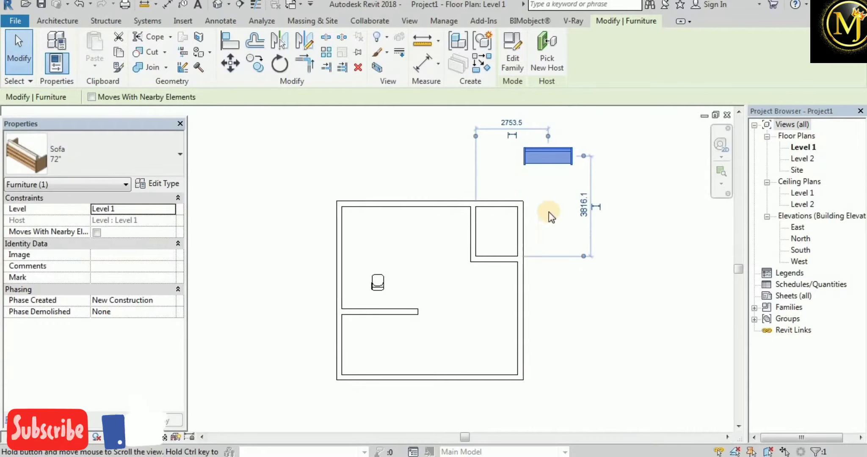
{"action": "middle_click_drag", "start_coordinate": [571, 187], "coordinate": [549, 211]}
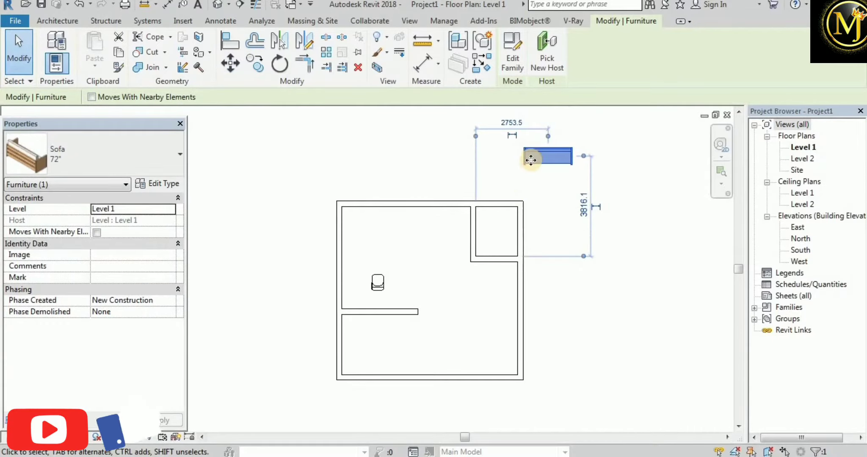
Move the sofa straight up, farther north of the building, with Constrain enabled.
{"action": "left_click", "coordinate": [225, 70]}
{"action": "left_click", "coordinate": [92, 97]}
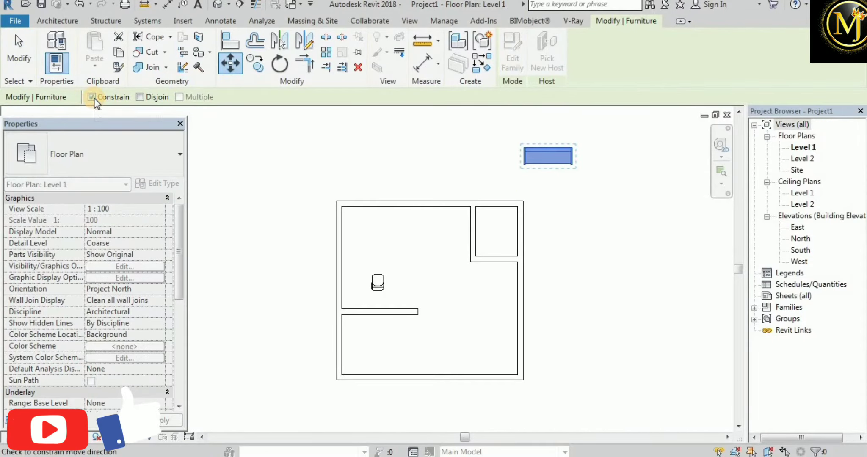
{"action": "left_click", "coordinate": [523, 145]}
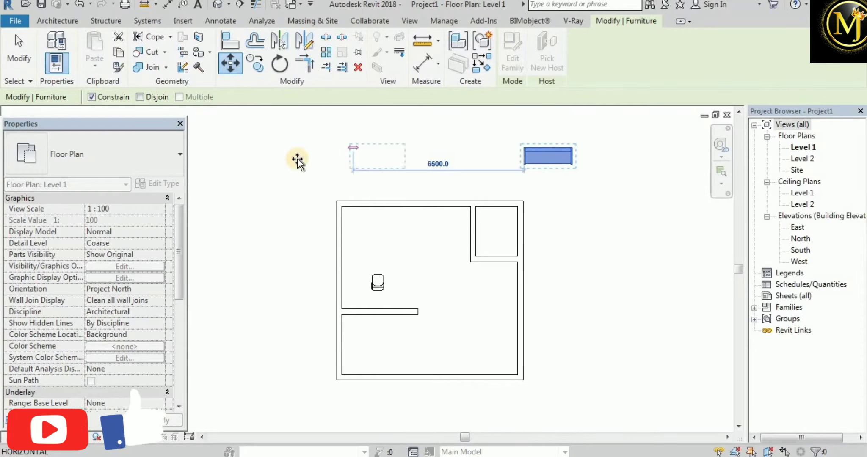
{"action": "scroll", "coordinate": [295, 162], "scroll_direction": "down", "scroll_amount": 1}
{"action": "middle_click_drag", "start_coordinate": [496, 201], "coordinate": [495, 268]}
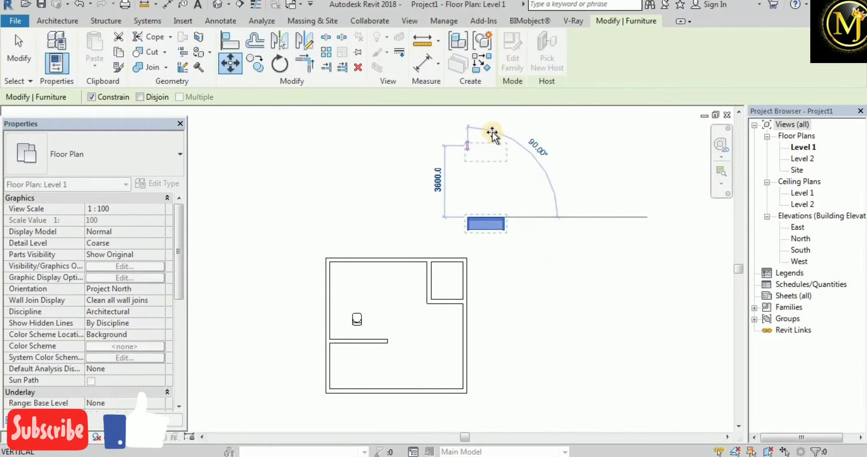
{"action": "left_click", "coordinate": [493, 132]}
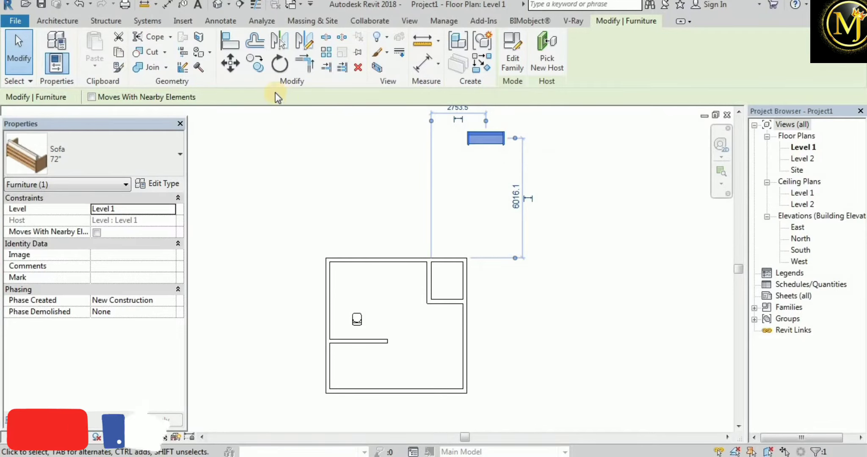
{"action": "left_click", "coordinate": [231, 63]}
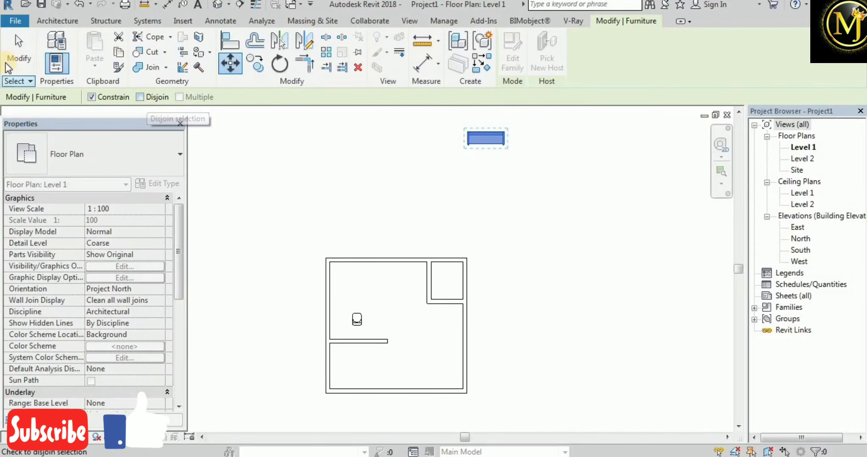
{"action": "left_click", "coordinate": [19, 54]}
Move the interior partition wall horizontally toward the east wall with Constrain enabled, stretching it to about 6100 mm long.
{"action": "scroll", "coordinate": [387, 350], "scroll_direction": "up", "scroll_amount": 5}
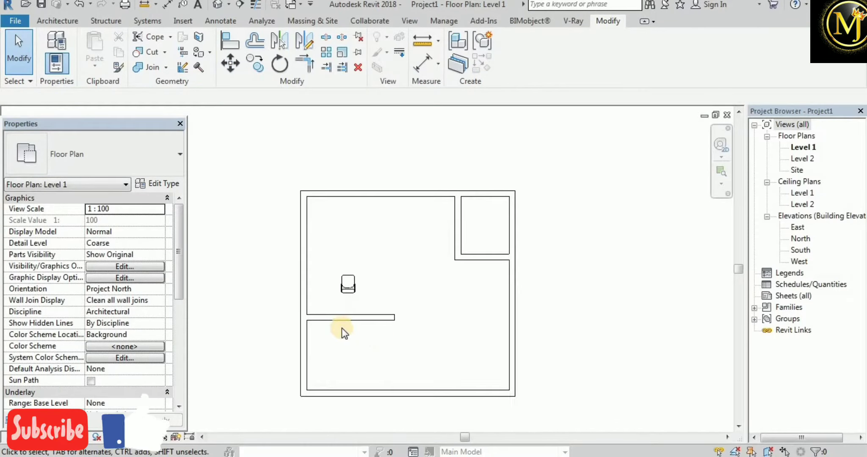
{"action": "middle_click_drag", "start_coordinate": [363, 314], "coordinate": [389, 294]}
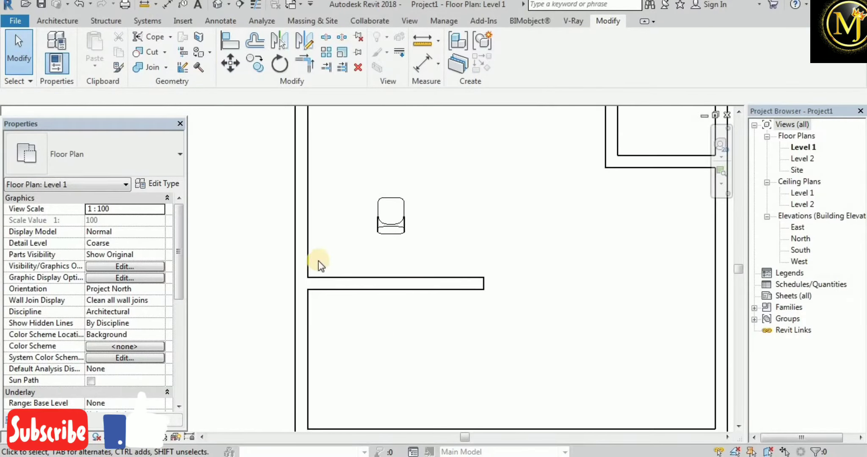
{"action": "left_click", "coordinate": [326, 286]}
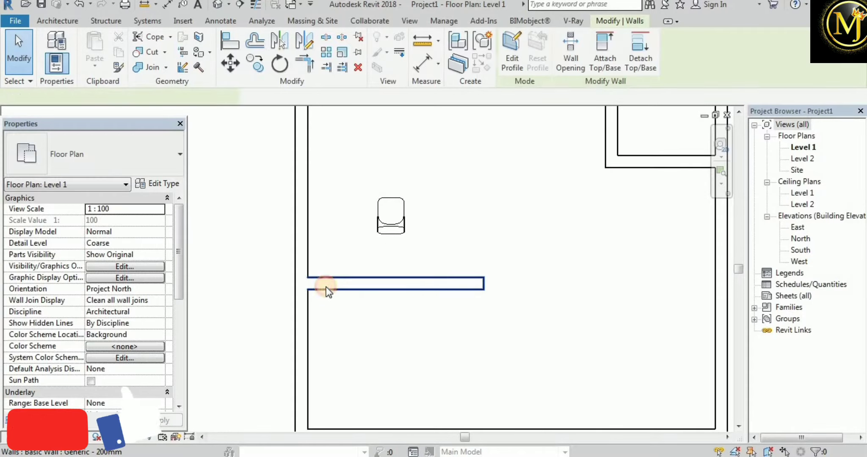
{"action": "left_click", "coordinate": [229, 64]}
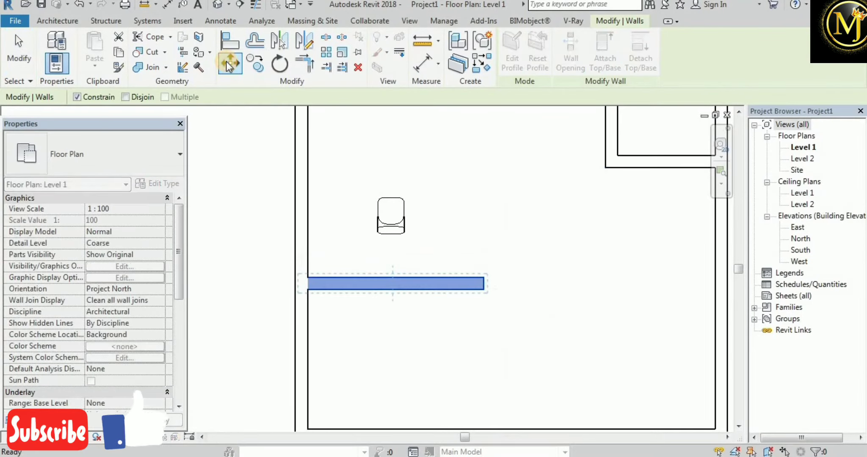
{"action": "left_click", "coordinate": [76, 97]}
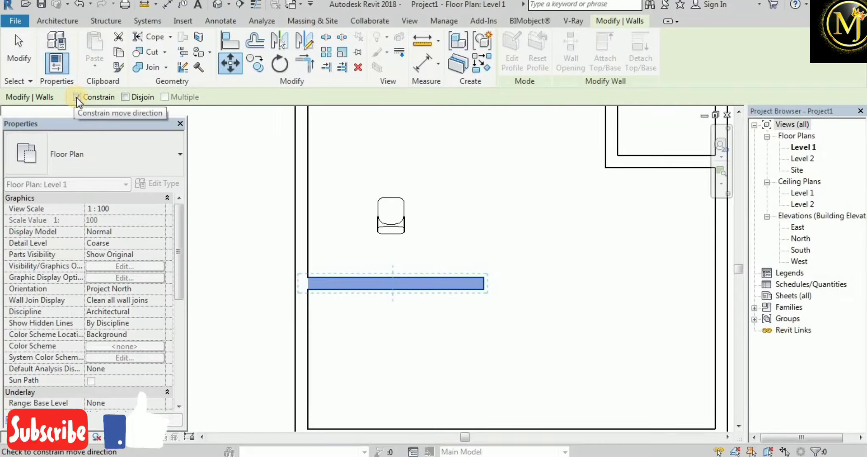
{"action": "left_click", "coordinate": [310, 292]}
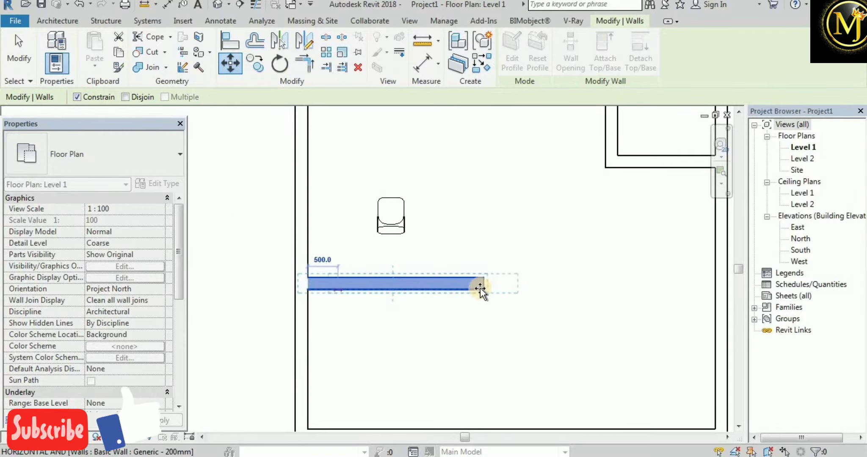
{"action": "left_click", "coordinate": [494, 287]}
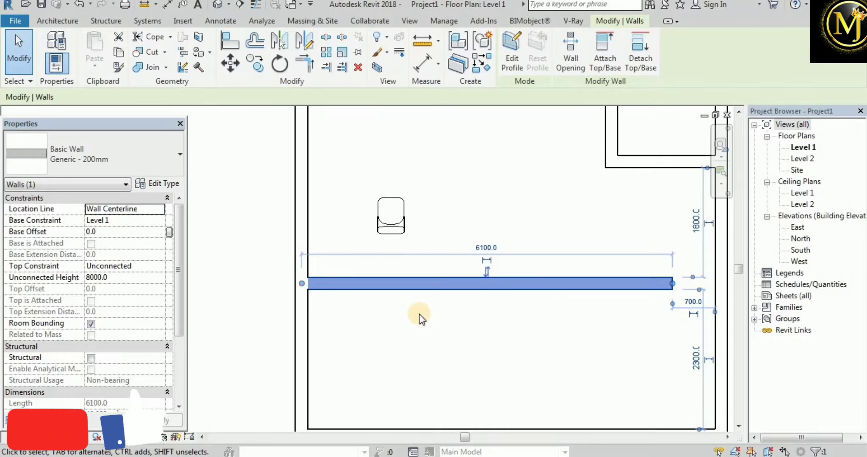
Move the partition wall with Disjoin enabled and Constrain off to about 600 mm from the west wall and 1090 mm above the south wall.
{"action": "left_click", "coordinate": [230, 64]}
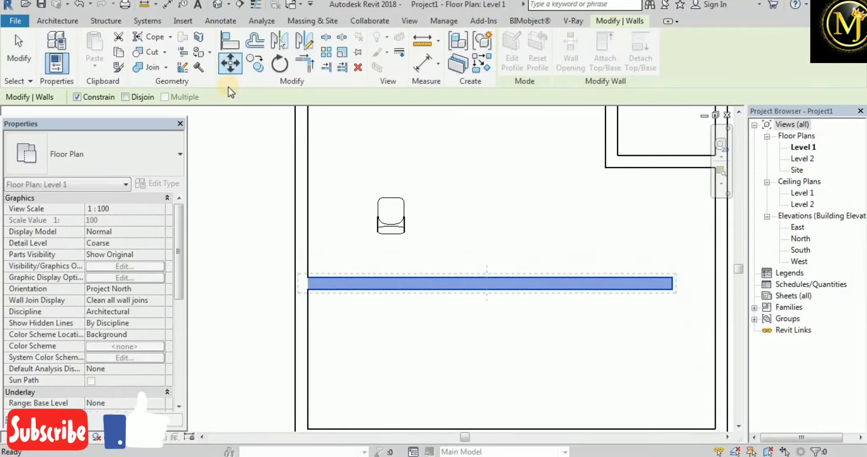
{"action": "left_click", "coordinate": [125, 97]}
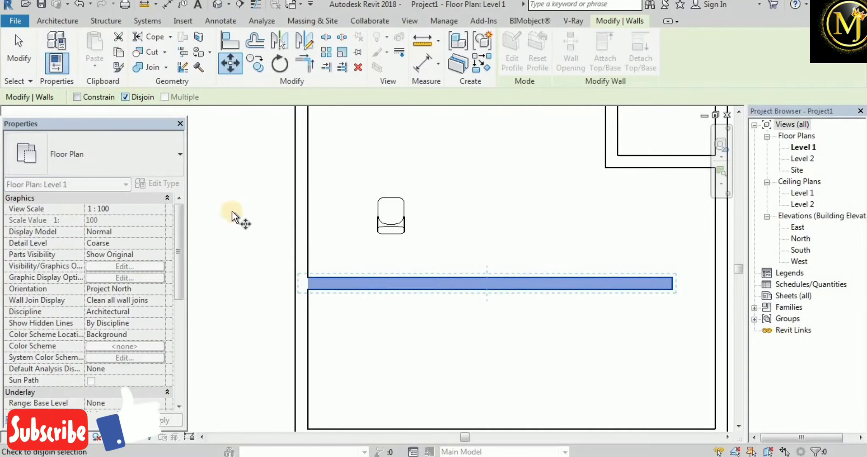
{"action": "left_click", "coordinate": [309, 291]}
{"action": "scroll", "coordinate": [309, 291], "scroll_direction": "down", "scroll_amount": 2}
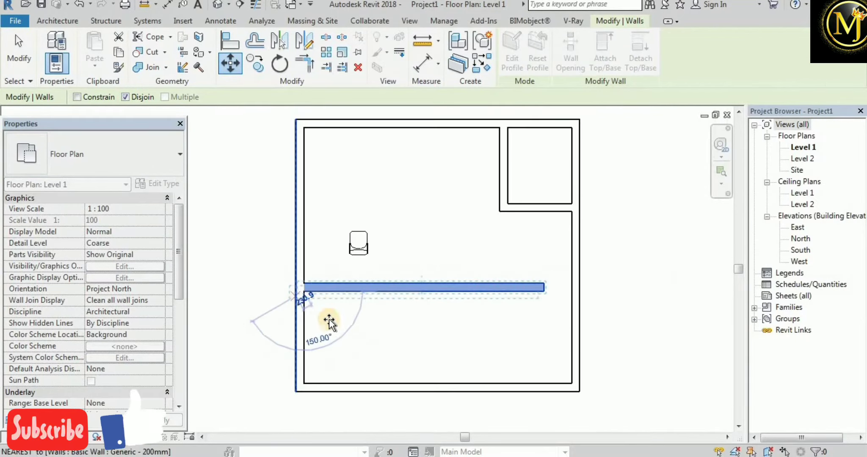
{"action": "left_click", "coordinate": [331, 339]}
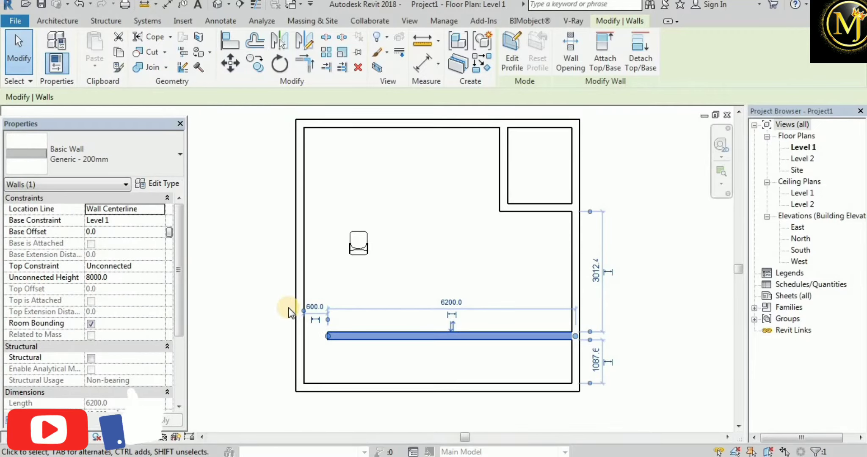
Move the partition wall west with Disjoin off so it crosses the west exterior wall and is about 7600 mm long.
{"action": "left_click", "coordinate": [228, 64]}
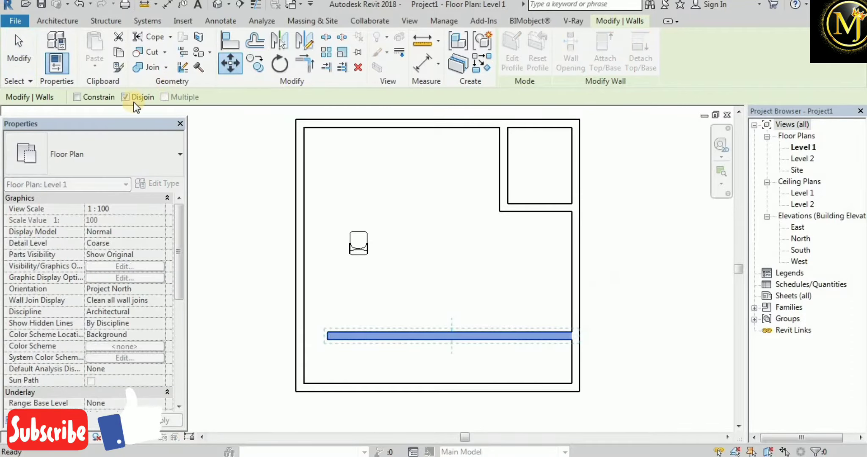
{"action": "left_click", "coordinate": [335, 337]}
{"action": "scroll", "coordinate": [335, 341], "scroll_direction": "up", "scroll_amount": 3}
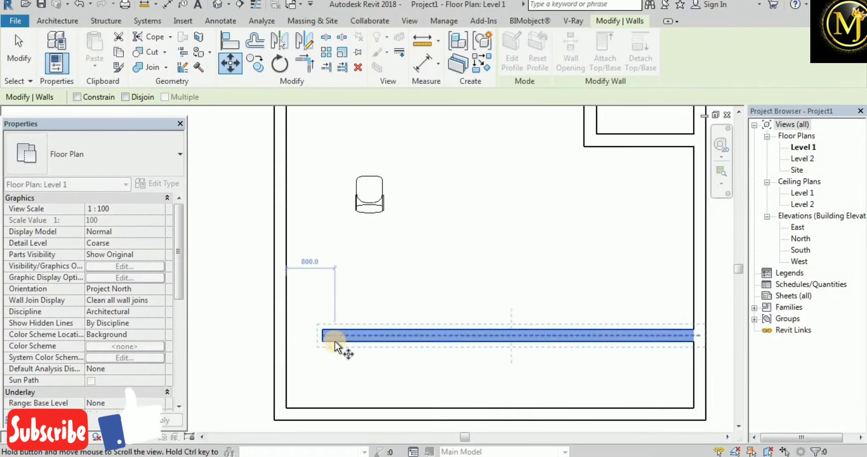
{"action": "left_click", "coordinate": [229, 342]}
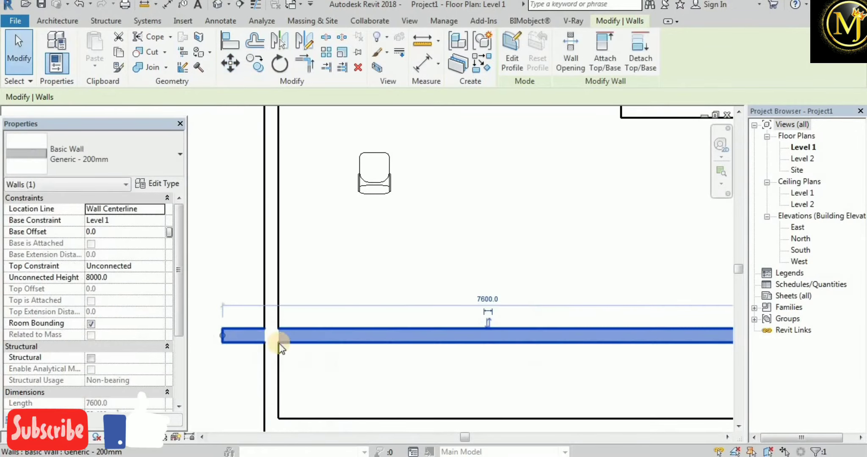
{"action": "scroll", "coordinate": [295, 347], "scroll_direction": "down", "scroll_amount": 2}
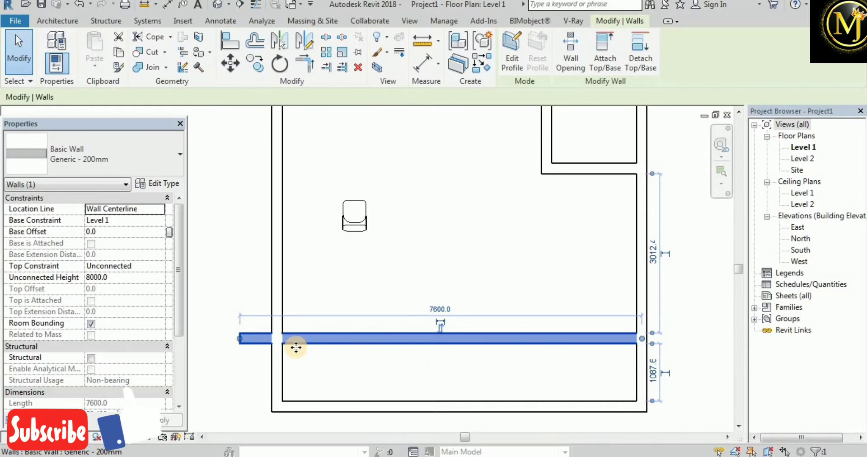
{"action": "left_click", "coordinate": [230, 63]}
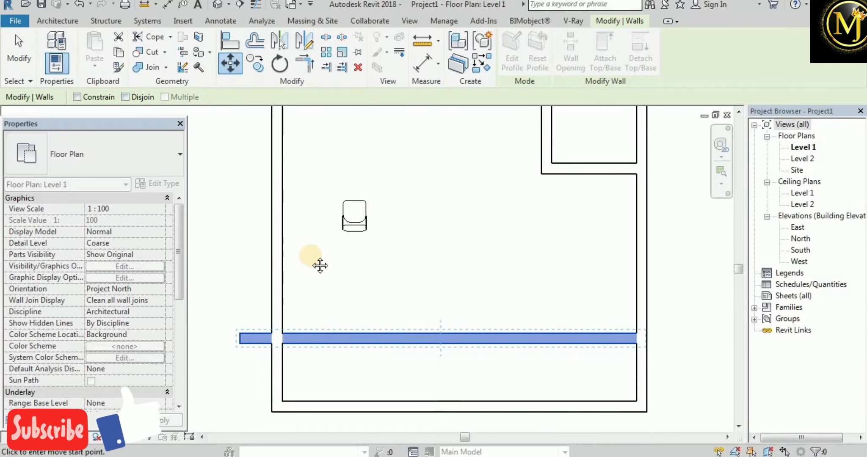
{"action": "scroll", "coordinate": [296, 245], "scroll_direction": "down", "scroll_amount": 2}
{"action": "scroll", "coordinate": [213, 194], "scroll_direction": "up", "scroll_amount": 1}
{"action": "left_click", "coordinate": [17, 53]}
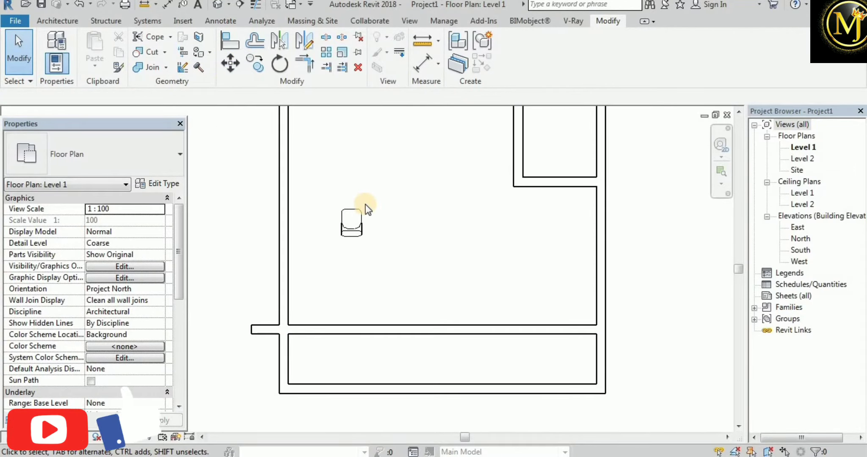
Move the auditorium chair to about 900 mm below the small corner room and 1370 mm from the east wall.
{"action": "left_click", "coordinate": [346, 223]}
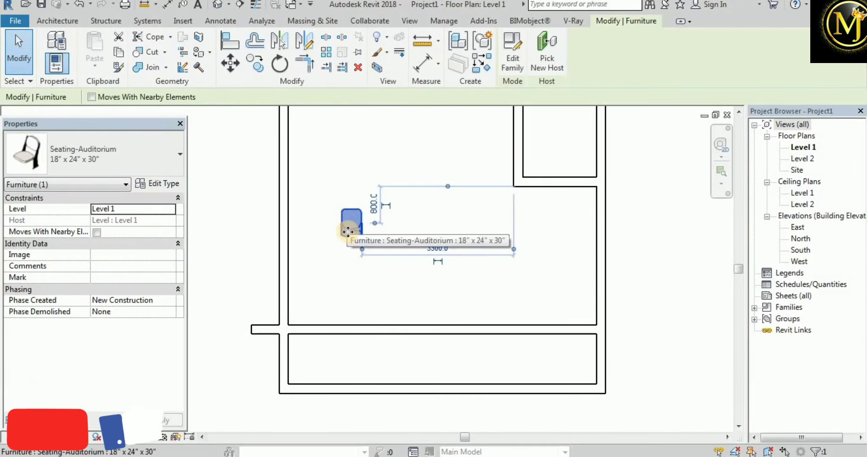
{"action": "left_click_drag", "start_coordinate": [348, 232], "coordinate": [497, 259]}
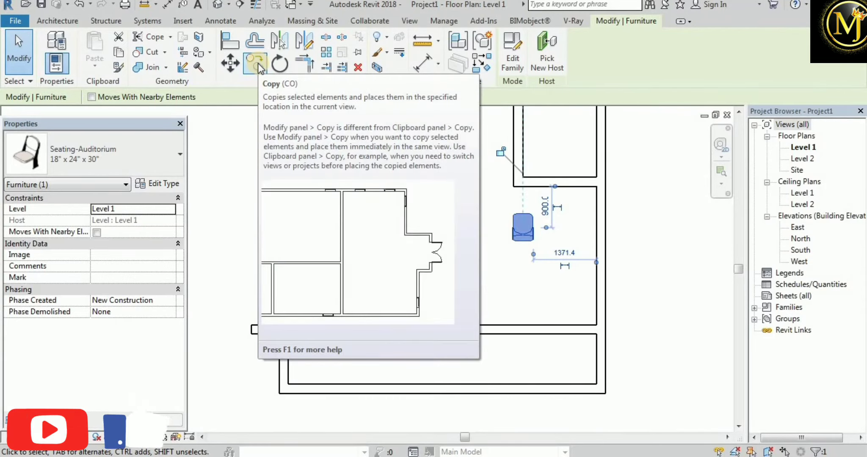
Copy the auditorium chair with Constrain enabled, placing the copy 2500 mm horizontally to the west.
{"action": "left_click", "coordinate": [256, 63]}
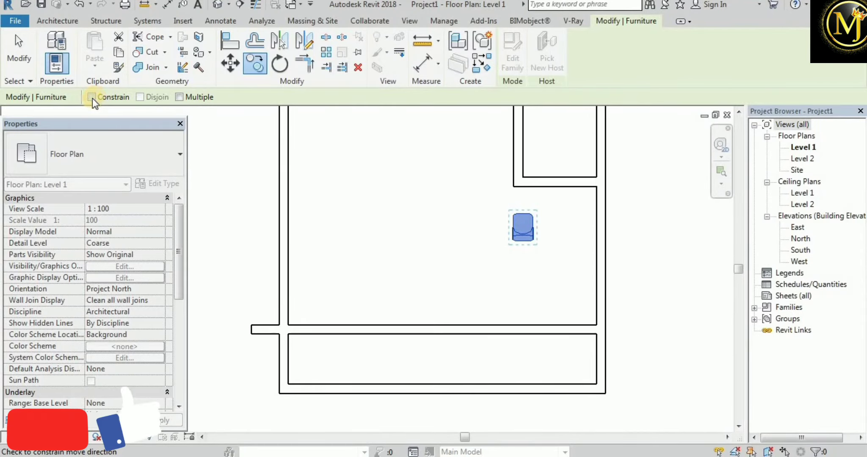
{"action": "middle_click_drag", "start_coordinate": [407, 213], "coordinate": [362, 246]}
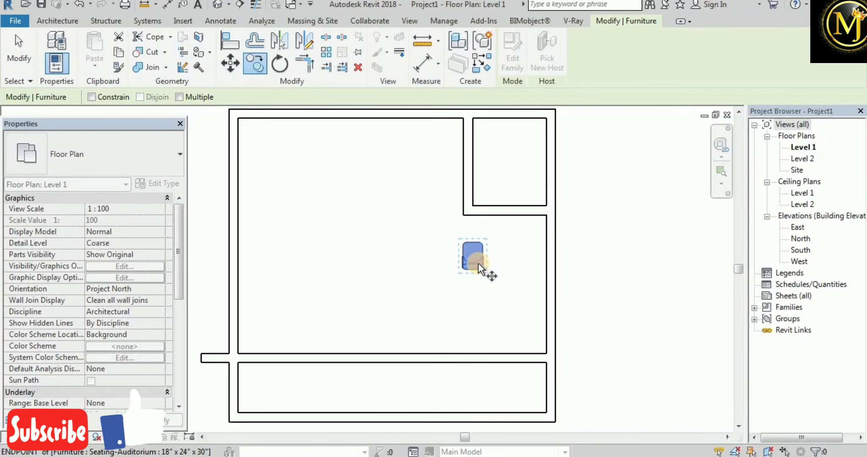
{"action": "left_click", "coordinate": [478, 263]}
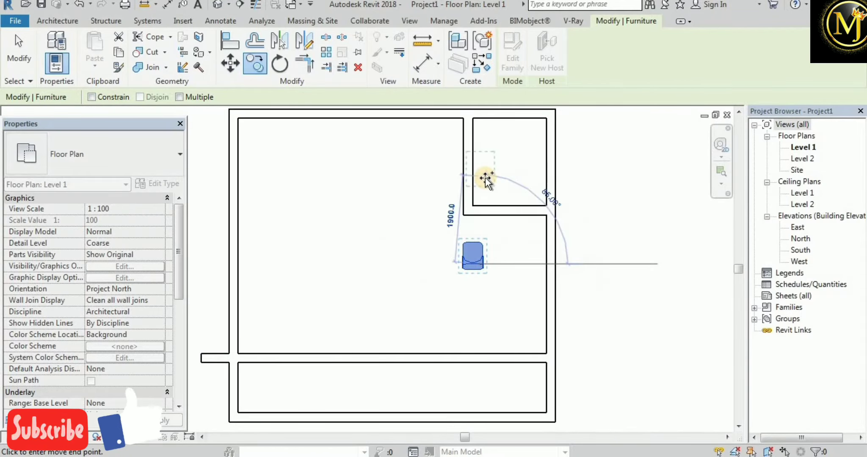
{"action": "left_click", "coordinate": [91, 97]}
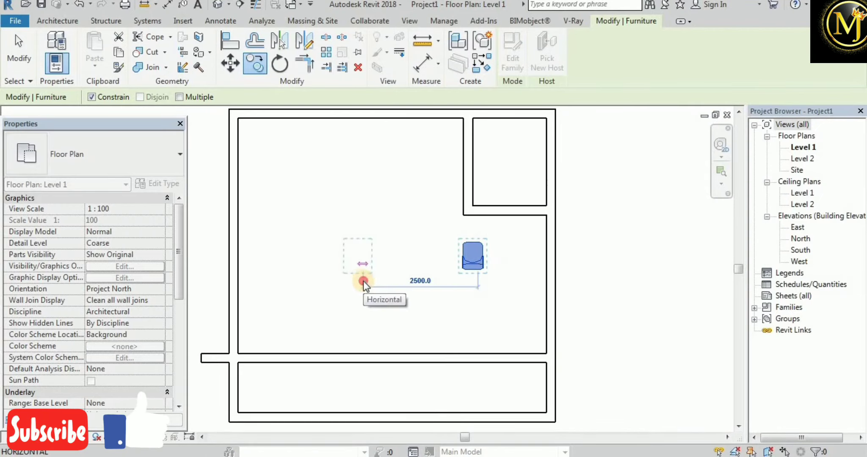
{"action": "left_click", "coordinate": [363, 281]}
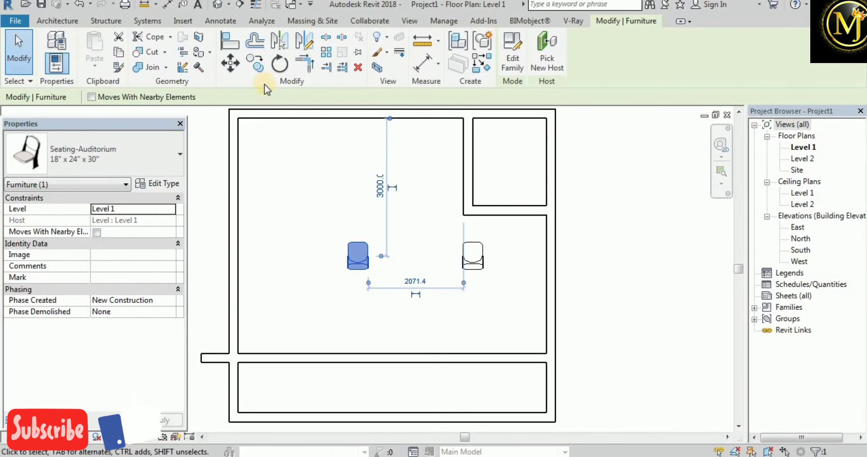
Copy the western chair with Constrain off into the small corner room, about 3500 mm away at 31°.
{"action": "left_click", "coordinate": [257, 70]}
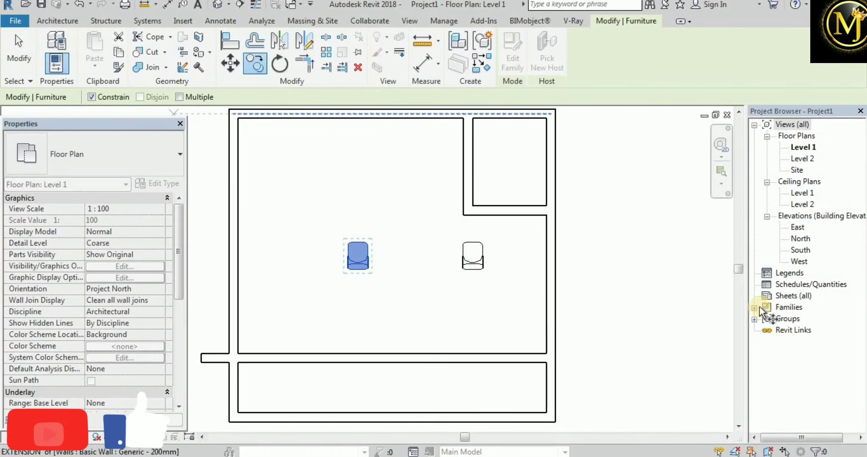
{"action": "left_click", "coordinate": [92, 97]}
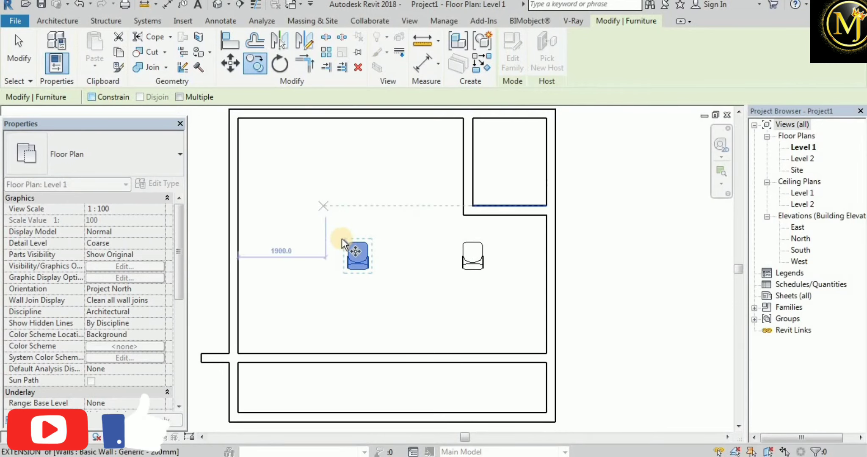
{"action": "left_click", "coordinate": [351, 242]}
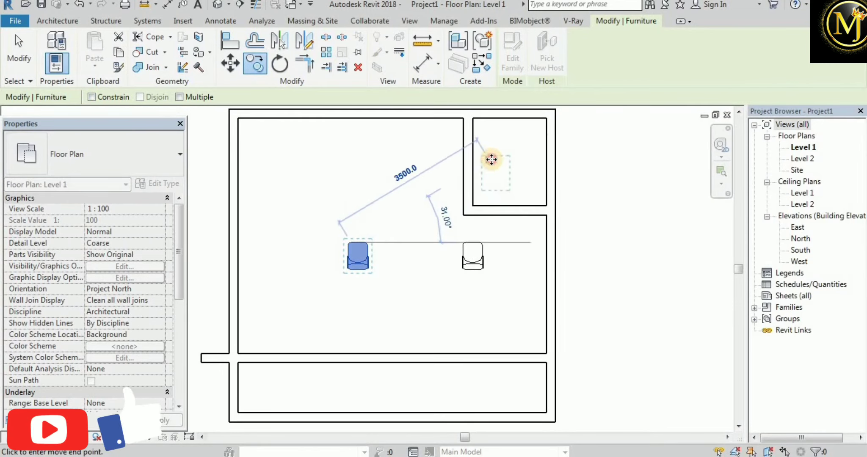
{"action": "left_click", "coordinate": [490, 160]}
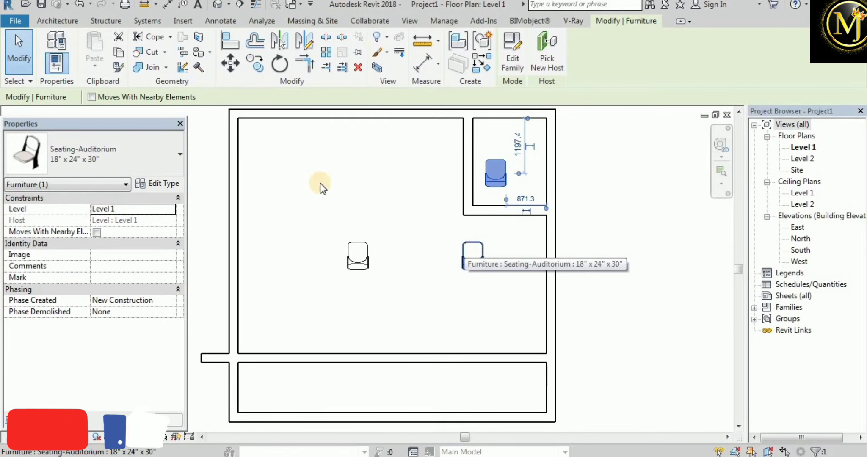
Copy the corner-room chair with Multiple enabled, placing three copies in the main room, one across the partition wall and three outside the east wall.
{"action": "left_click", "coordinate": [254, 66]}
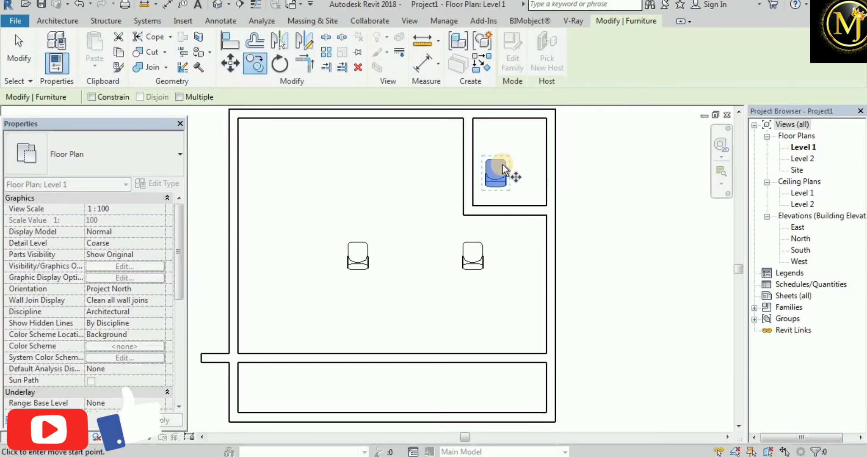
{"action": "left_click", "coordinate": [180, 96]}
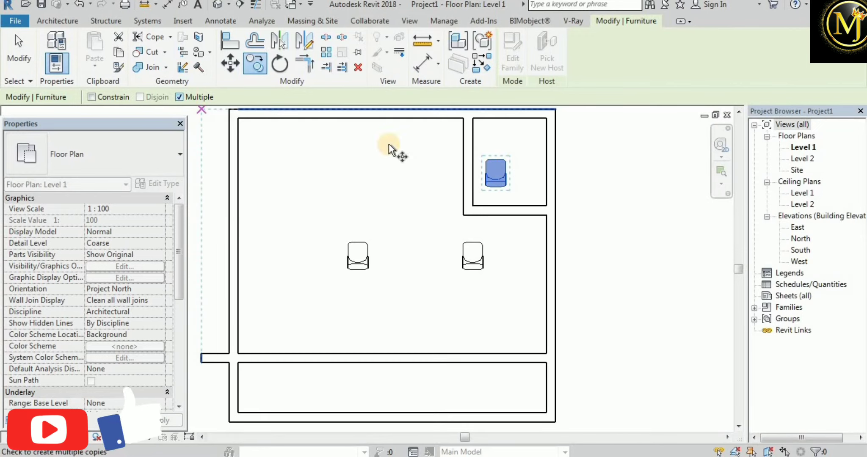
{"action": "left_click", "coordinate": [506, 163]}
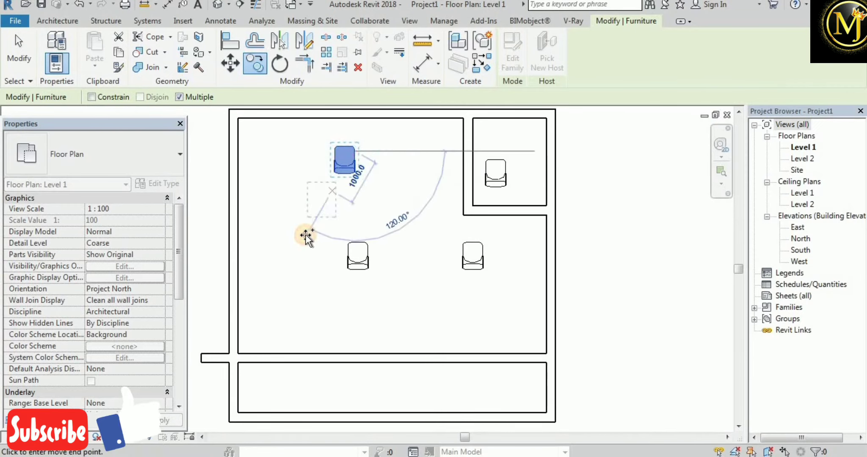
{"action": "left_click", "coordinate": [305, 234]}
{"action": "left_click", "coordinate": [299, 312]}
{"action": "left_click", "coordinate": [427, 354]}
{"action": "left_click", "coordinate": [593, 315]}
{"action": "left_click", "coordinate": [646, 235]}
{"action": "left_click", "coordinate": [638, 152]}
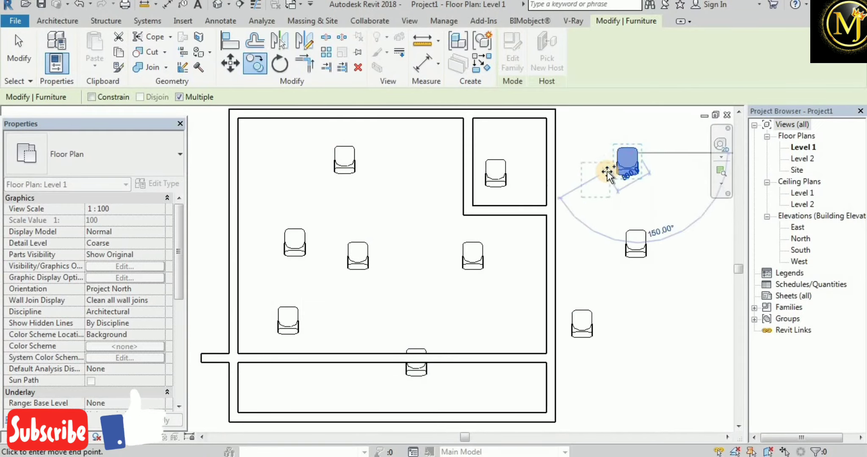
Place seven more chair copies: one in the main room, one at the north wall and five outside to the north and east, and end copying.
{"action": "middle_click_drag", "start_coordinate": [555, 287], "coordinate": [483, 392]}
{"action": "left_click", "coordinate": [541, 195]}
{"action": "left_click", "coordinate": [285, 211]}
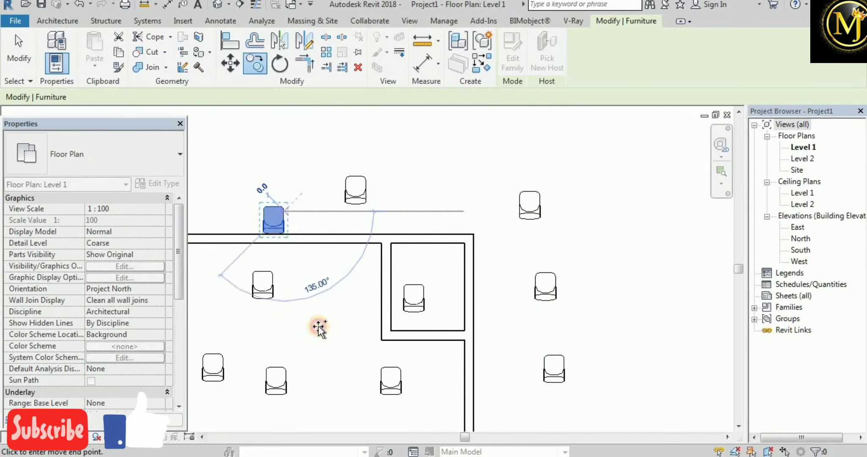
{"action": "left_click", "coordinate": [318, 326]}
{"action": "left_click", "coordinate": [413, 144]}
{"action": "left_click", "coordinate": [584, 137]}
{"action": "left_click", "coordinate": [628, 256]}
{"action": "scroll", "coordinate": [415, 207], "scroll_direction": "down", "scroll_amount": 3}
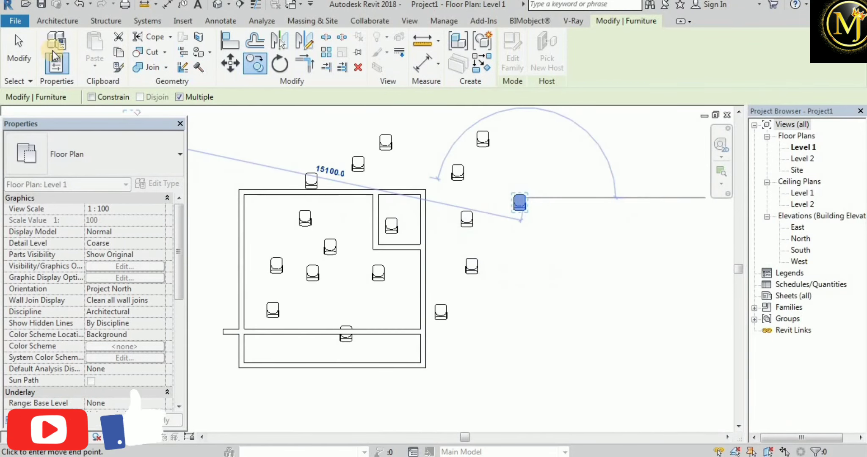
{"action": "left_click", "coordinate": [19, 51]}
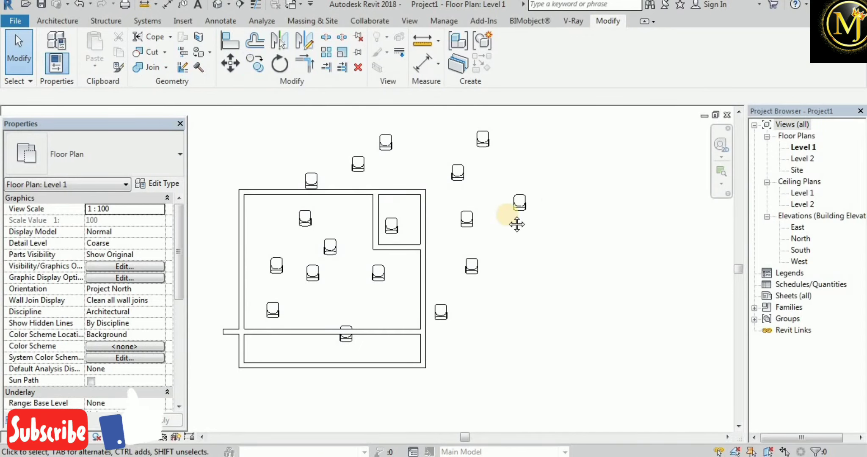
Copy the easternmost chair directly in the view, without the Copy tool, to about 6440 mm from the east wall.
{"action": "scroll", "coordinate": [524, 227], "scroll_direction": "up", "scroll_amount": 2}
{"action": "middle_click_drag", "start_coordinate": [524, 227], "coordinate": [344, 253]}
{"action": "left_click", "coordinate": [346, 262]}
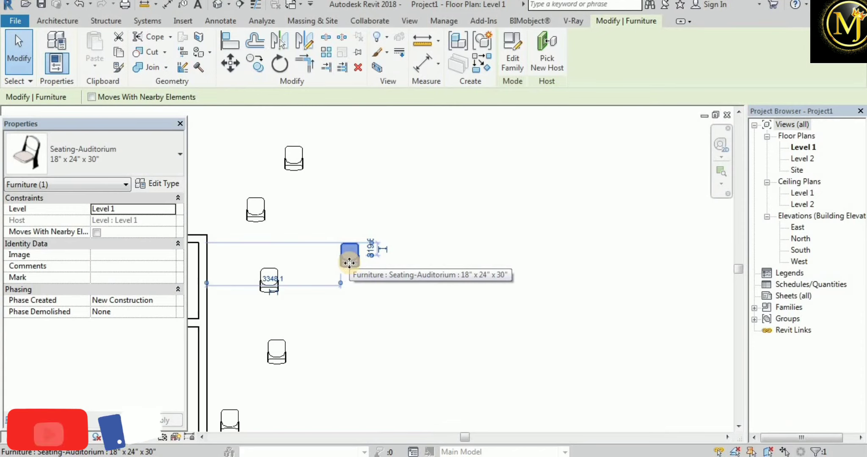
{"action": "left_click_drag", "start_coordinate": [350, 262], "coordinate": [473, 265], "text": "ctrl"}
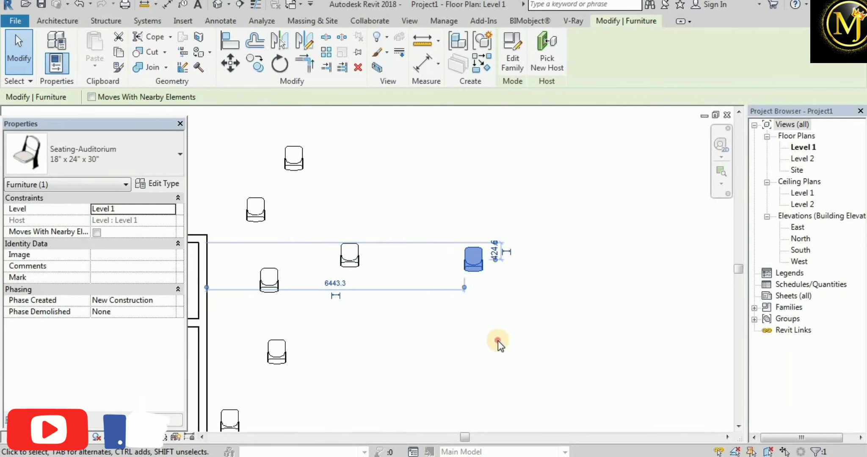
{"action": "left_click", "coordinate": [498, 341]}
Duplicate the newest easternmost chair directly in the view, placing the copy further east and slightly lower.
{"action": "scroll", "coordinate": [489, 275], "scroll_direction": "up", "scroll_amount": 5}
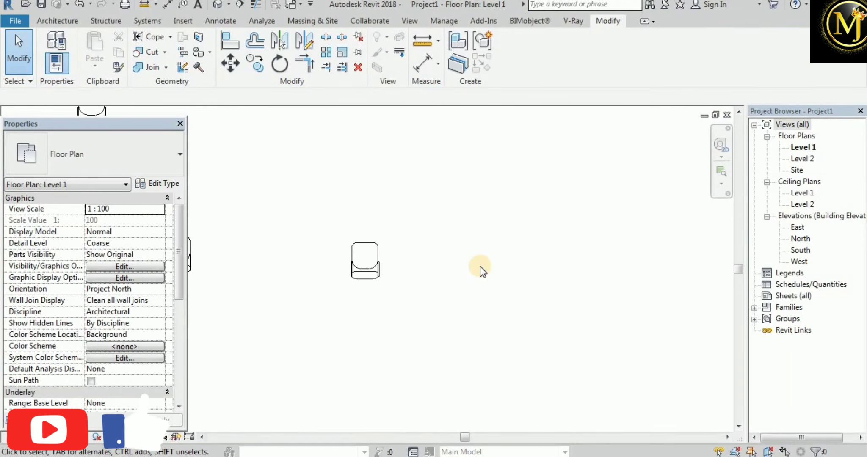
{"action": "left_click", "coordinate": [364, 270]}
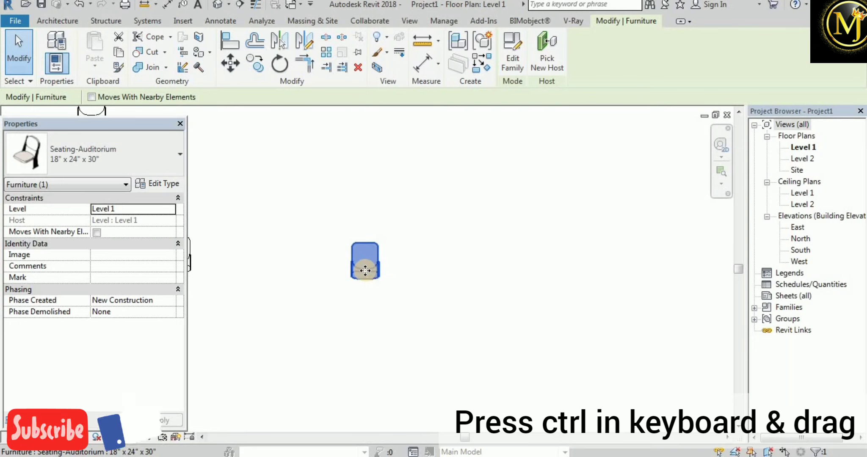
{"action": "left_click_drag", "start_coordinate": [365, 270], "coordinate": [517, 283], "text": "ctrl"}
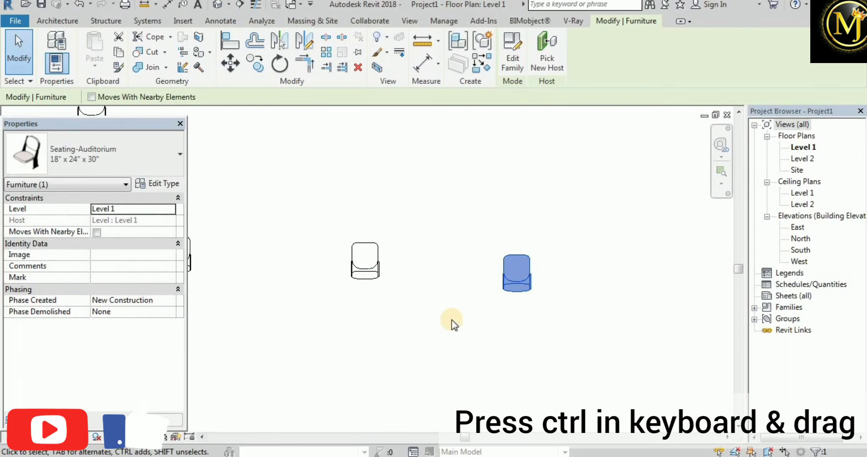